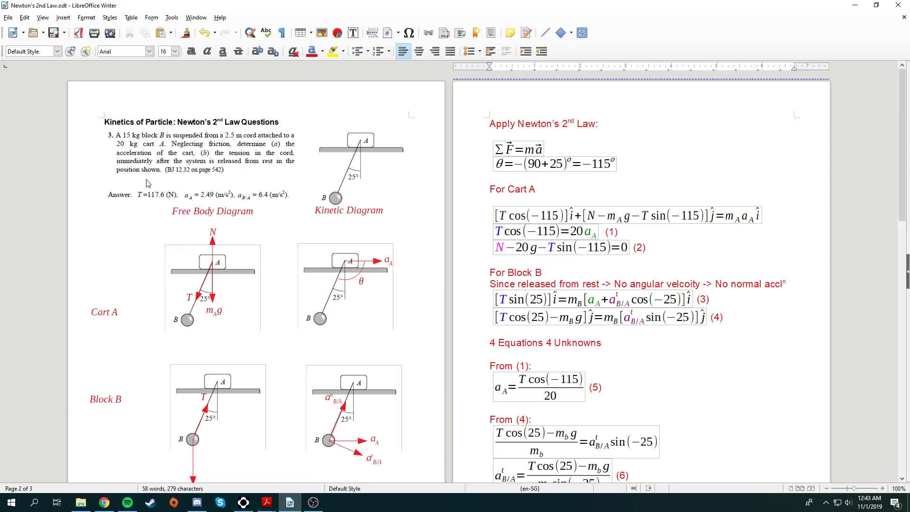
pyautogui.scroll(-3, 406, 192)
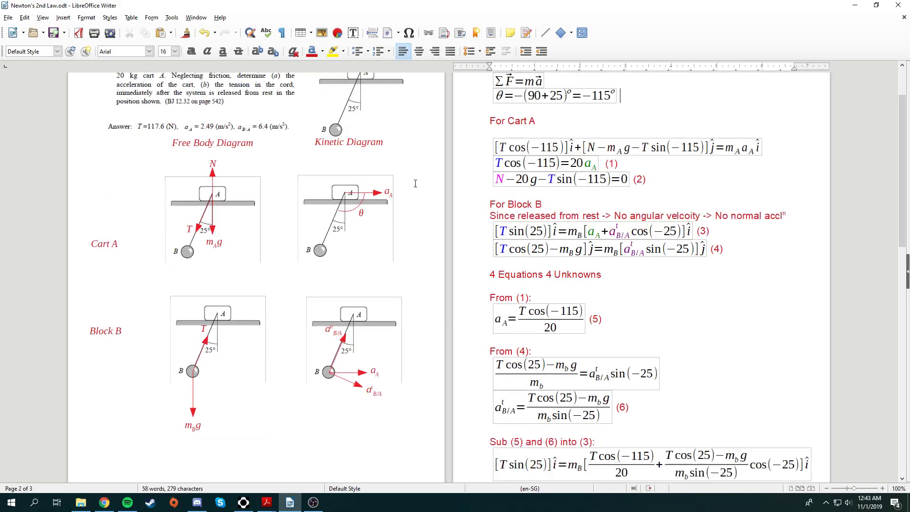
pyautogui.scroll(1, 446, 188)
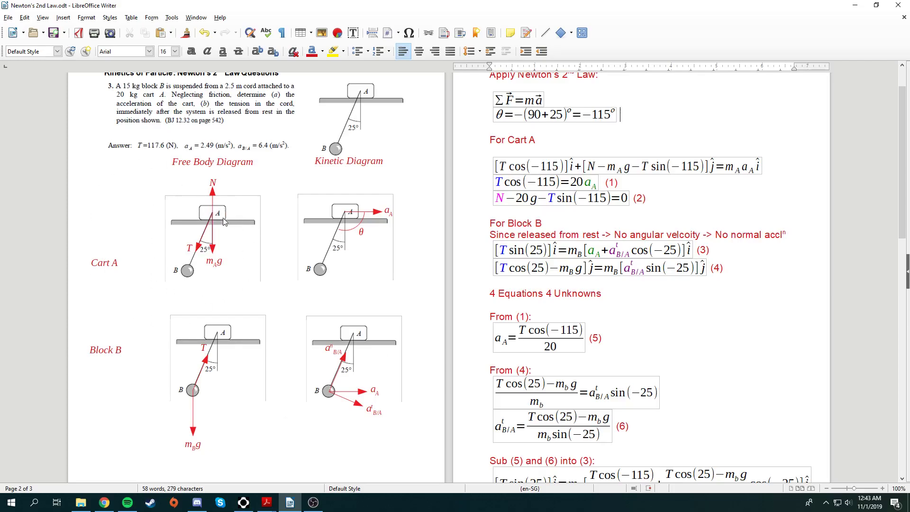
pyautogui.scroll(1, 243, 324)
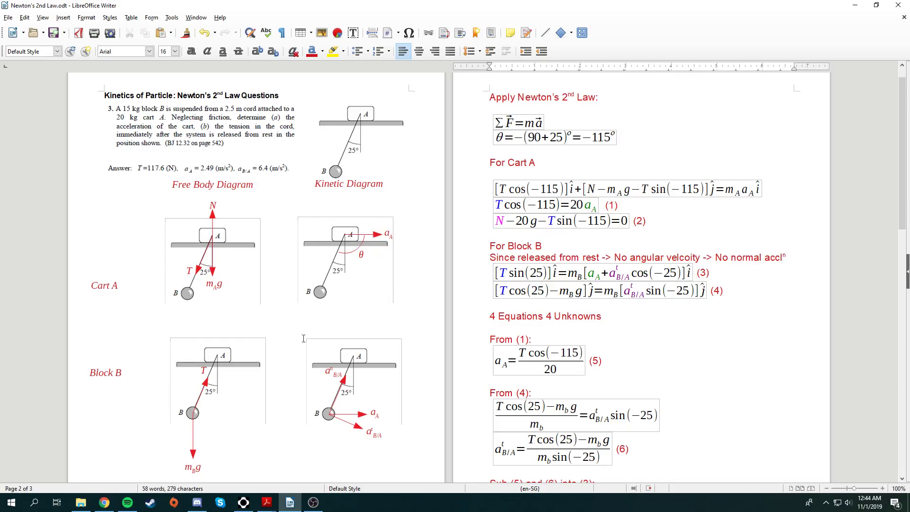
pyautogui.scroll(-1, 285, 350)
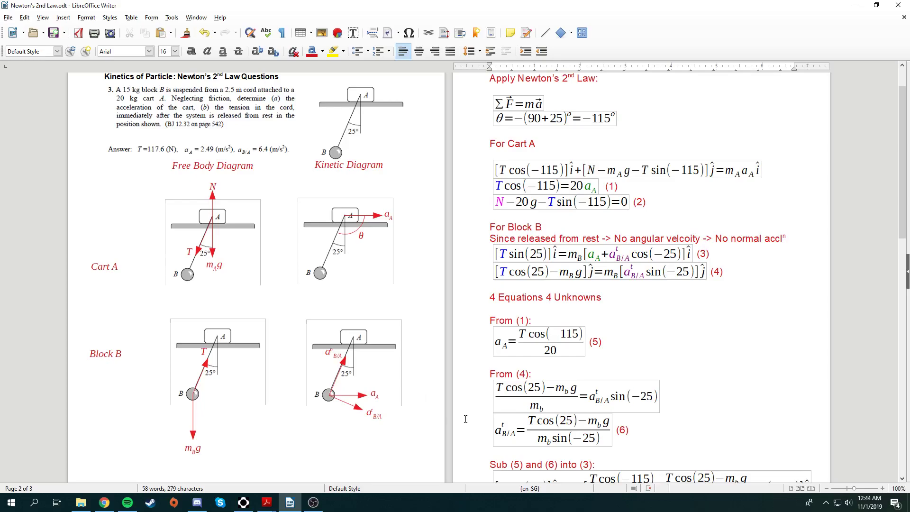
pyautogui.scroll(1, 465, 419)
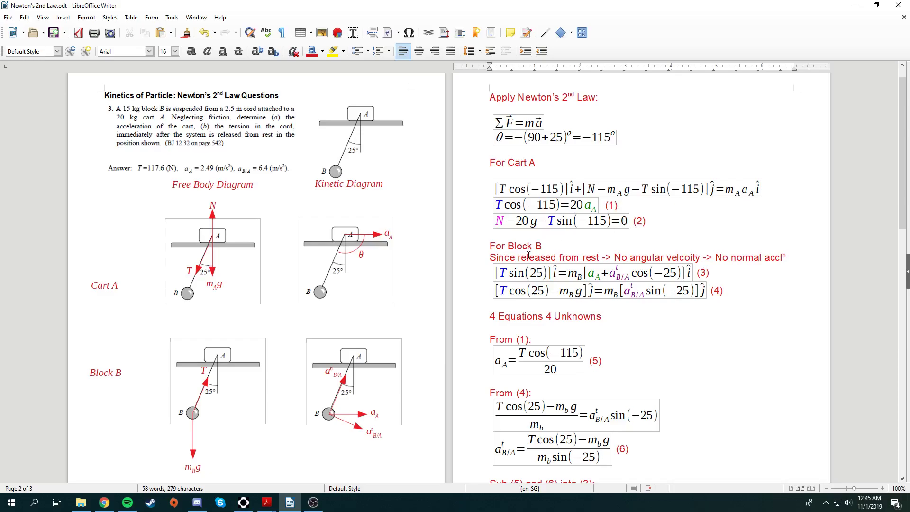
pyautogui.scroll(-1, 597, 245)
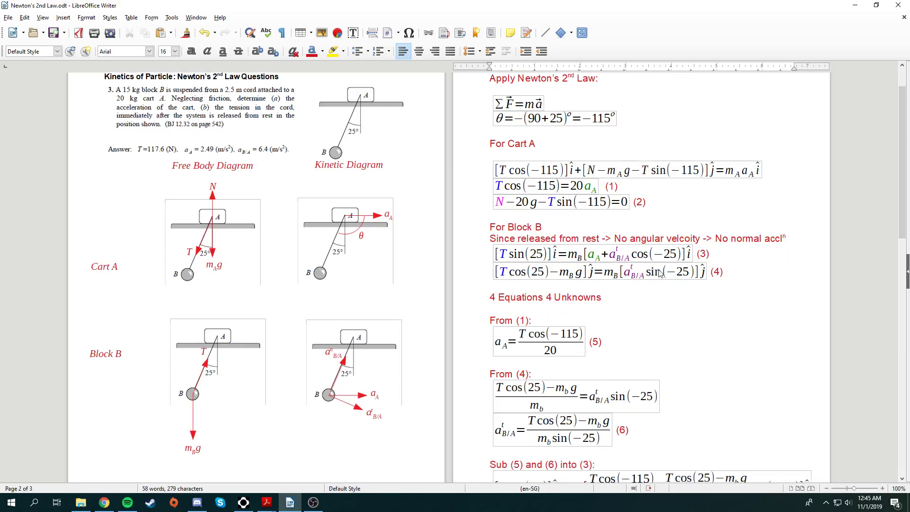
pyautogui.scroll(2, 583, 271)
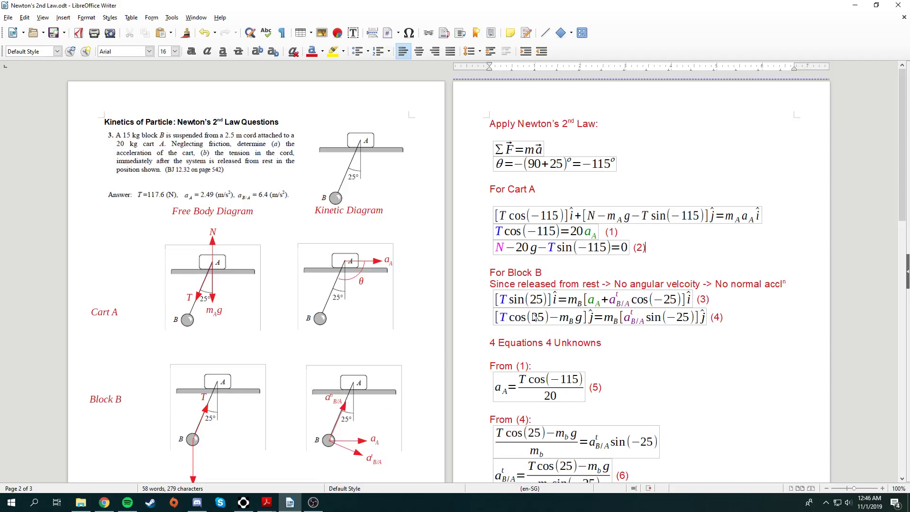
pyautogui.scroll(-1, 285, 414)
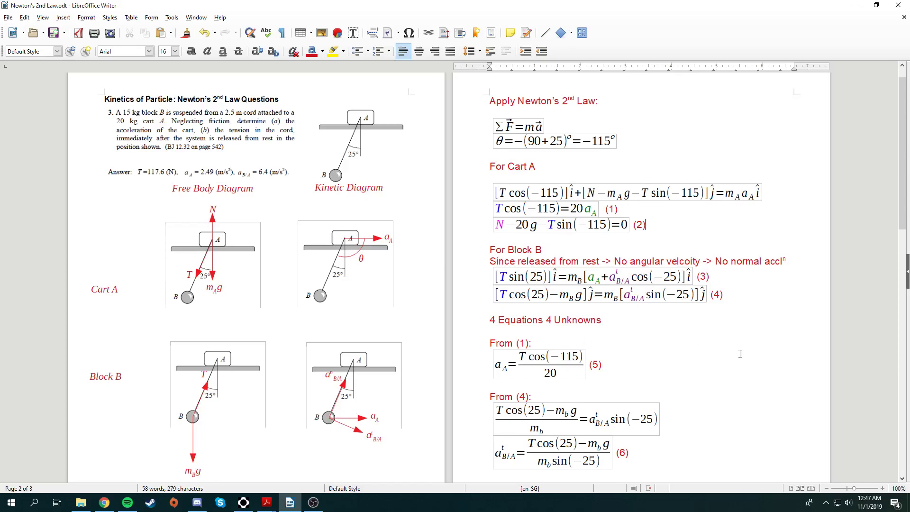
pyautogui.scroll(-2, 805, 368)
pyautogui.scroll(-2, 782, 362)
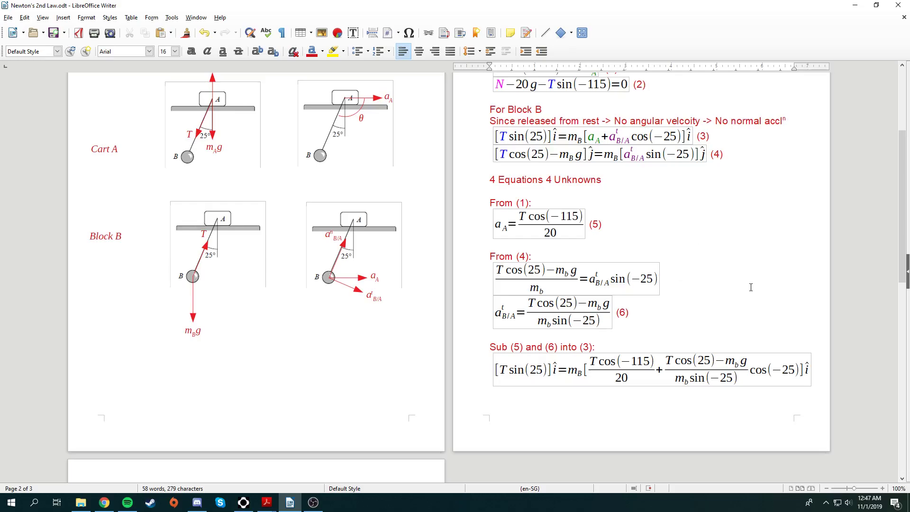
pyautogui.scroll(-4, 373, 403)
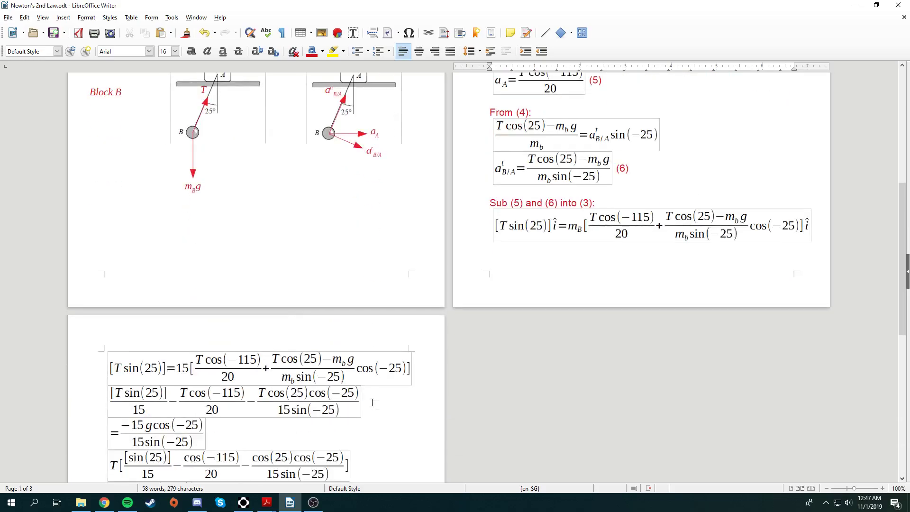
pyautogui.scroll(-3, 373, 404)
pyautogui.scroll(-2, 374, 401)
pyautogui.scroll(-1, 377, 401)
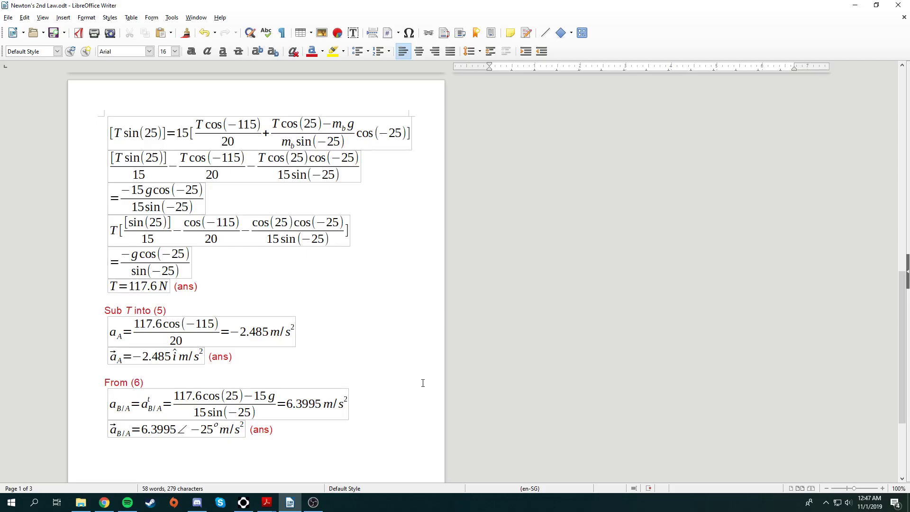
pyautogui.scroll(5, 423, 384)
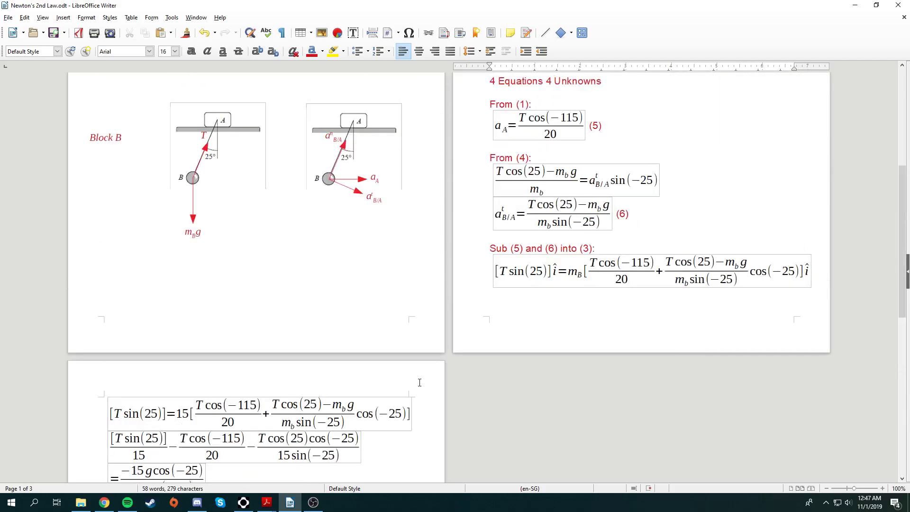
pyautogui.scroll(3, 356, 356)
pyautogui.scroll(3, 321, 341)
pyautogui.scroll(3, 293, 333)
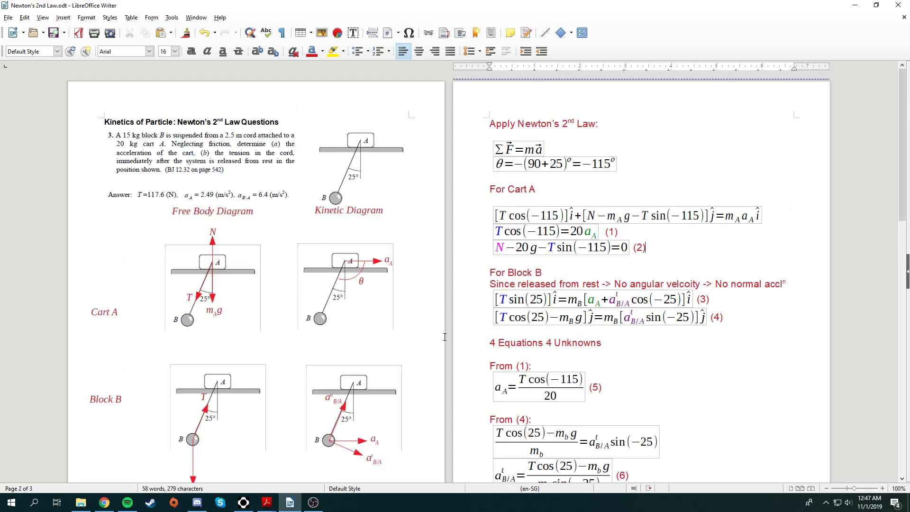
pyautogui.scroll(-4, 445, 338)
pyautogui.scroll(-3, 427, 384)
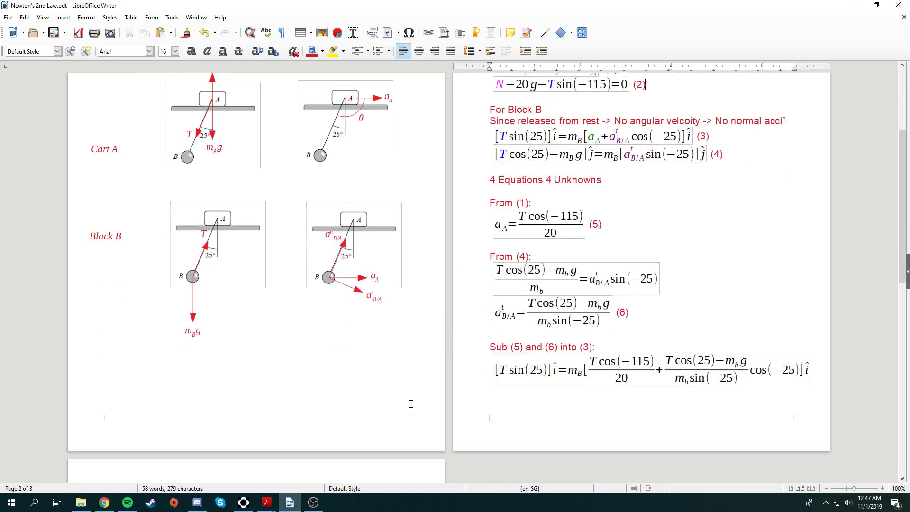
pyautogui.scroll(-4, 410, 404)
pyautogui.scroll(-4, 420, 400)
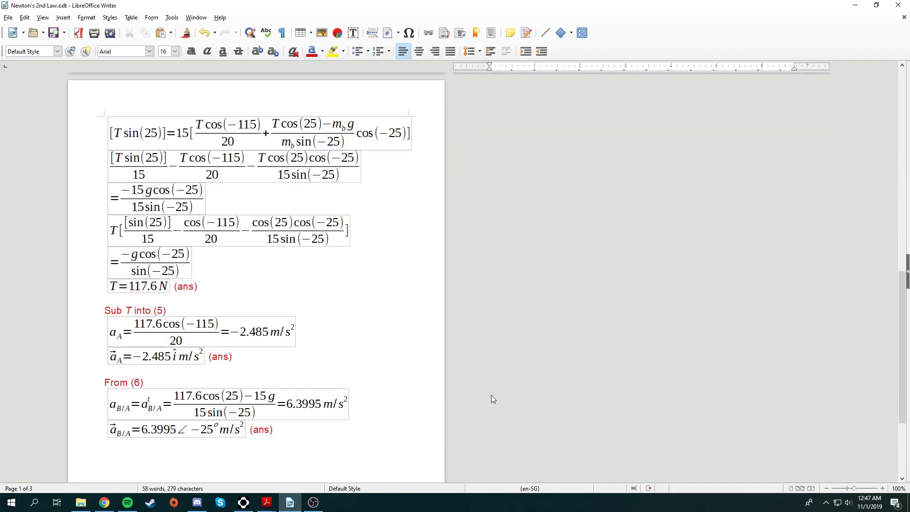